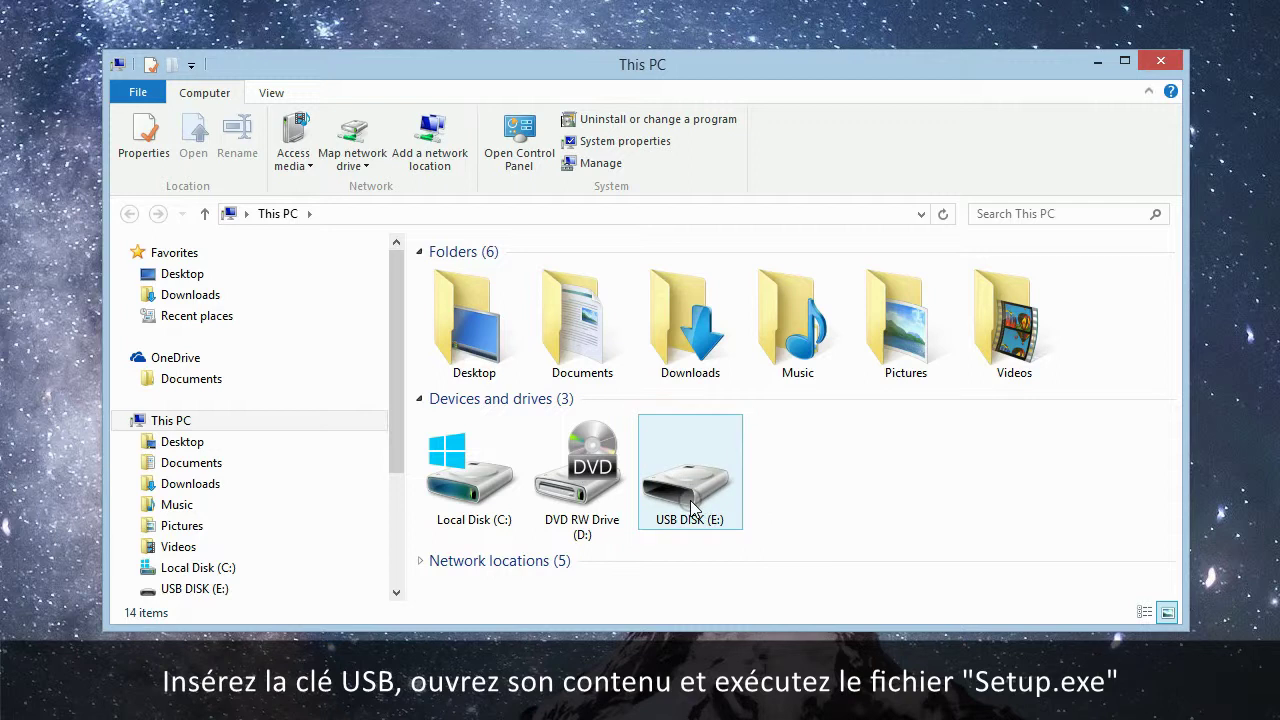
Step: Run Setup.exe from the USB DISK (E:) drive and close the file window
double_click(690, 508)
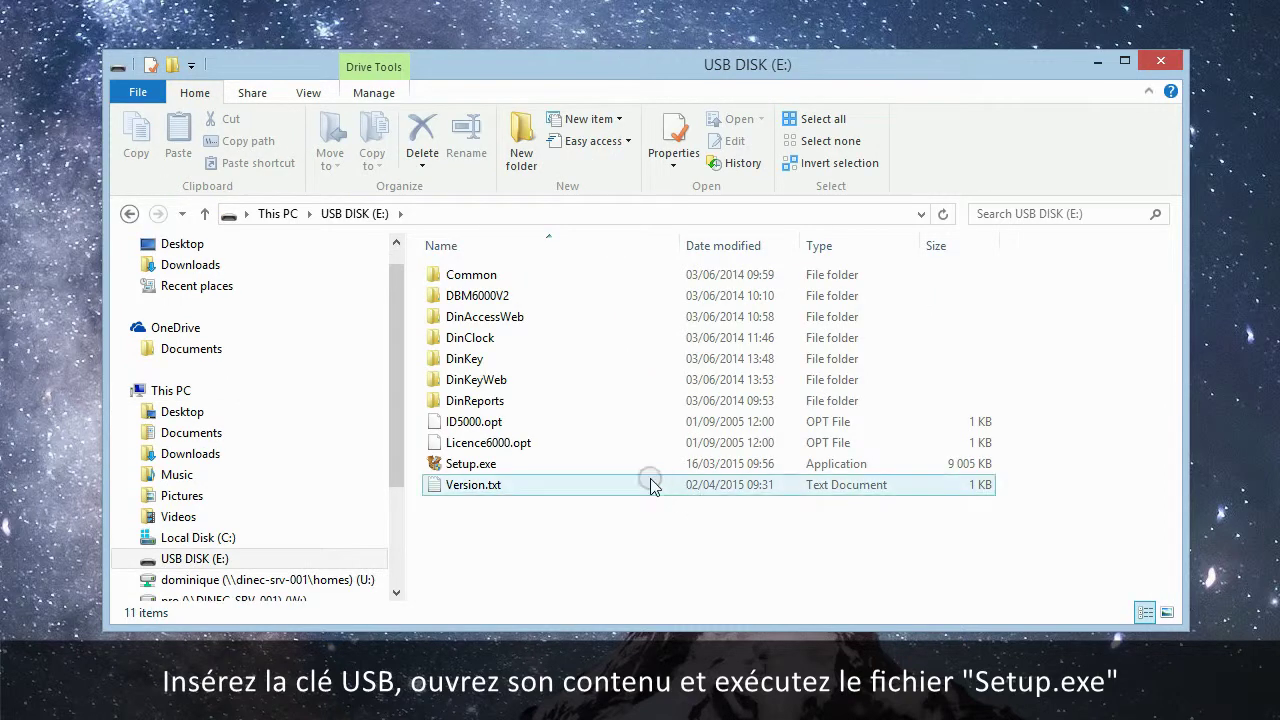
click(574, 466)
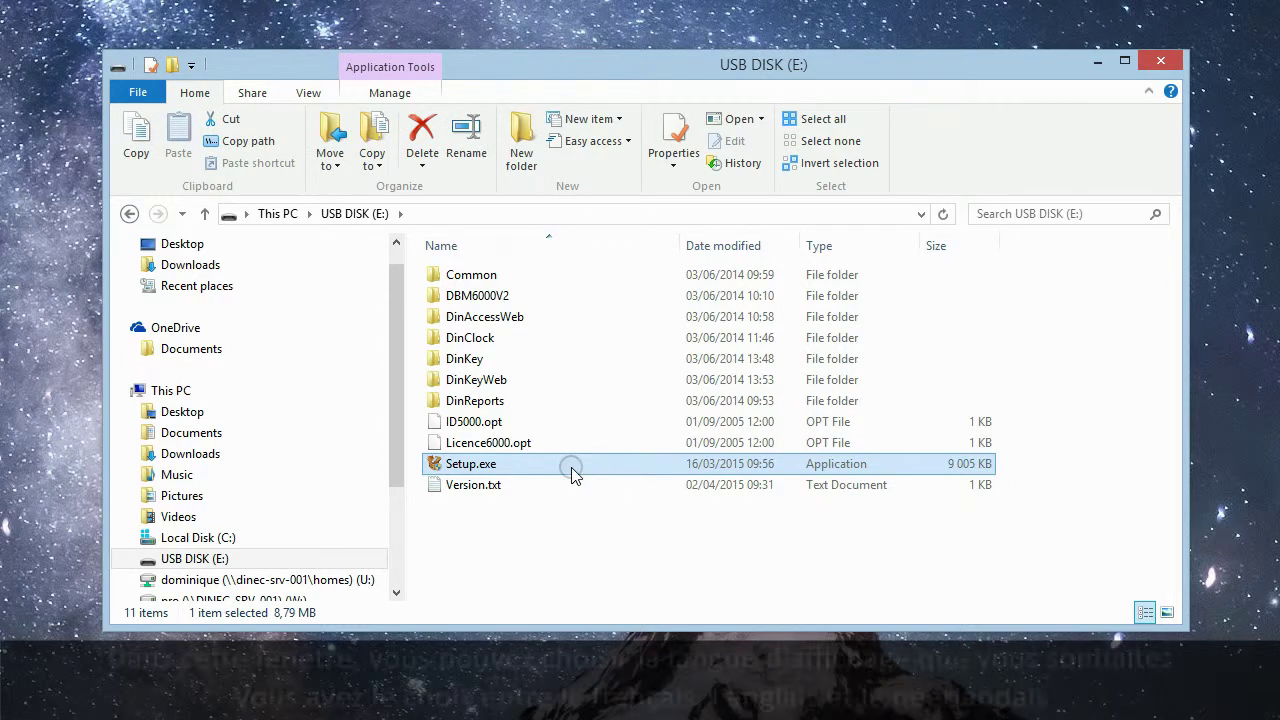
click(1152, 61)
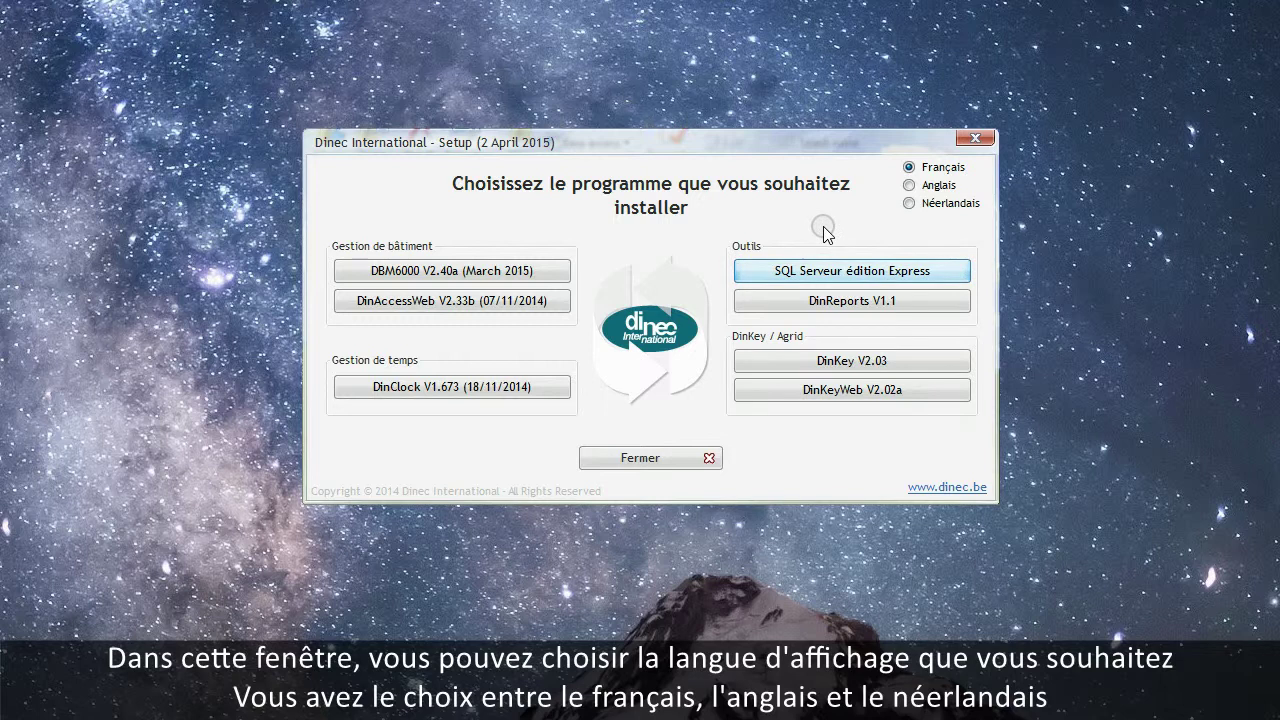
Step: Try the setup window's display language in English and Dutch, and set it back to French
click(909, 186)
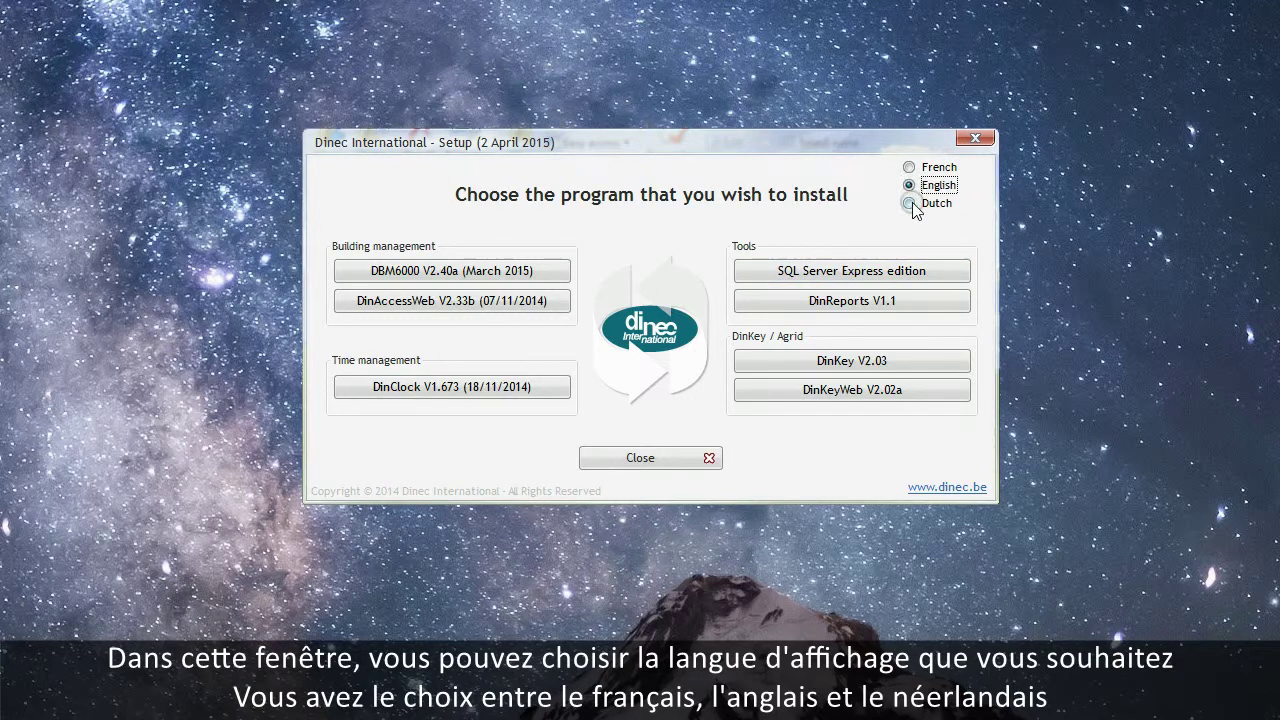
click(910, 203)
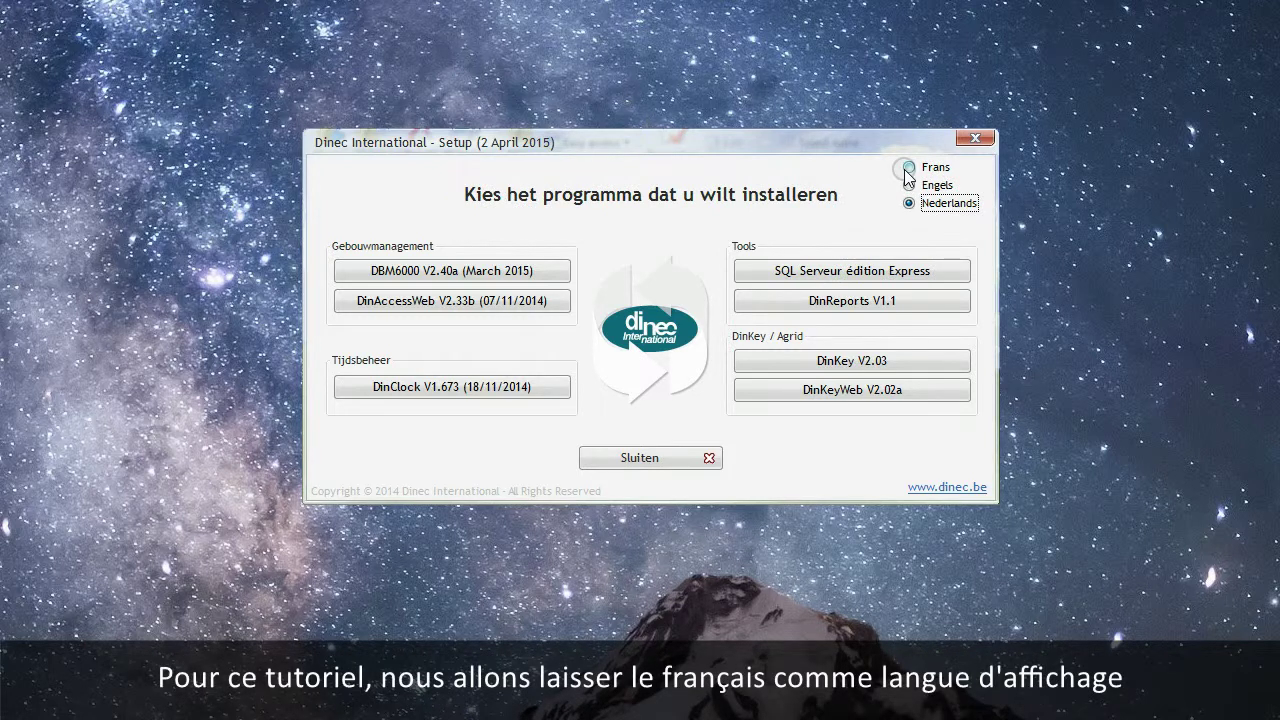
click(909, 168)
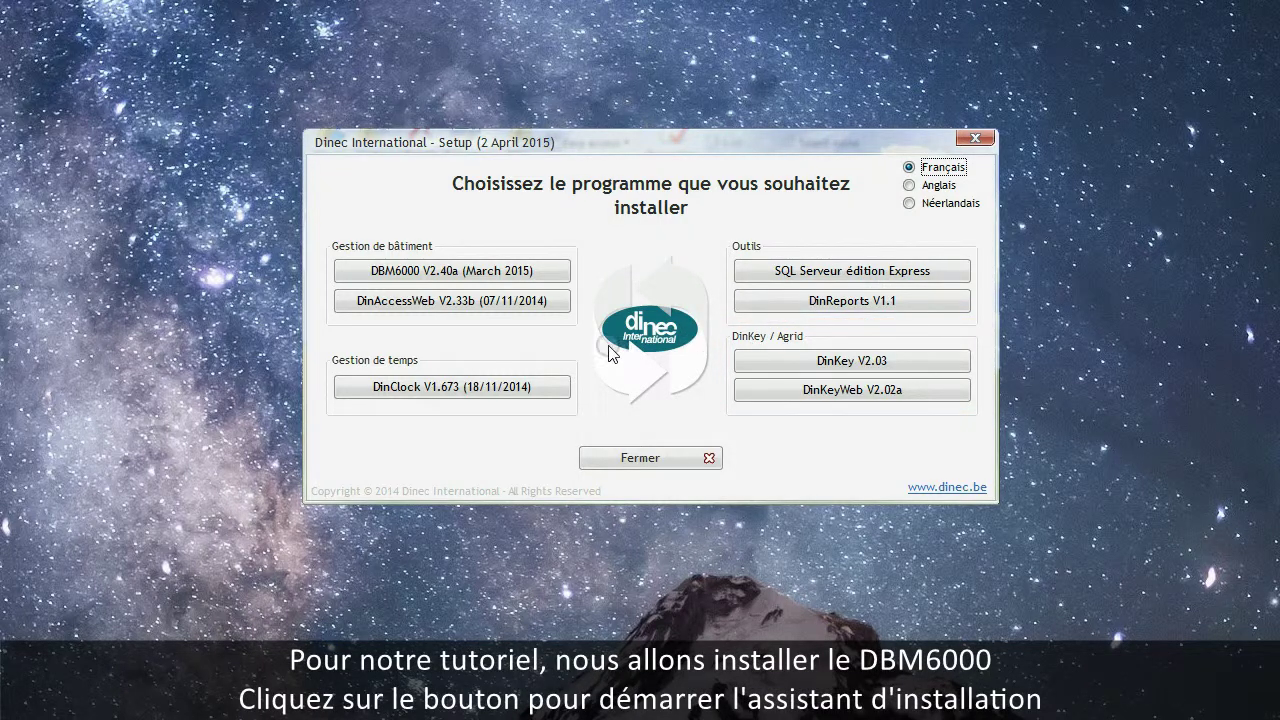
Step: Start the DBM6000 V2.40a installer with Français (Standard) as installation language and proceed past the welcome page
click(424, 272)
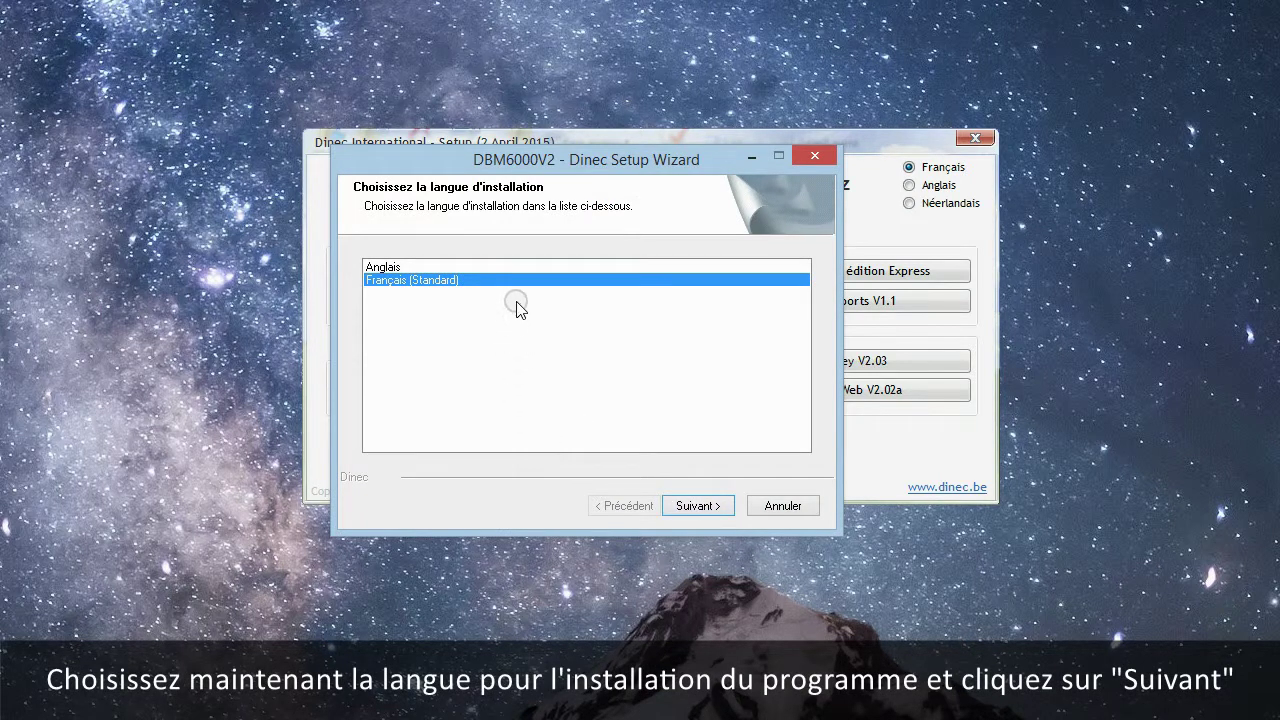
click(710, 507)
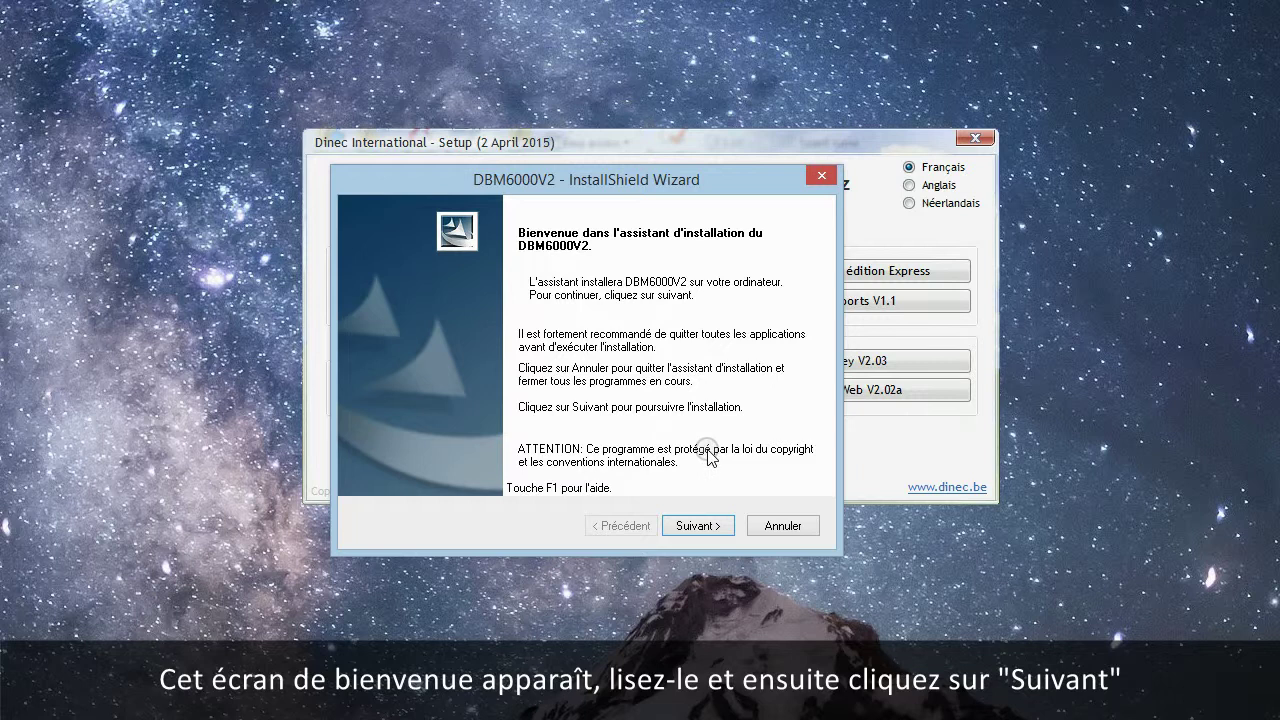
click(697, 526)
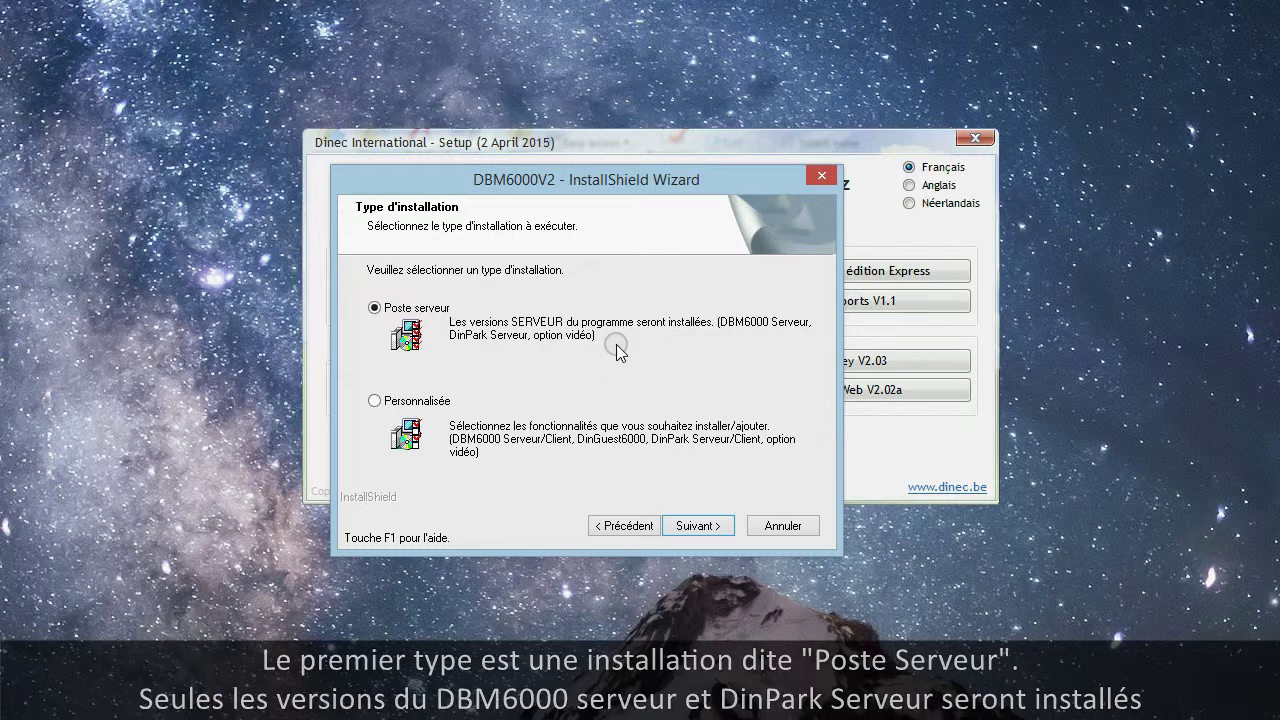
Step: Choose the Personnalisée installation type and continue to the target location
click(376, 403)
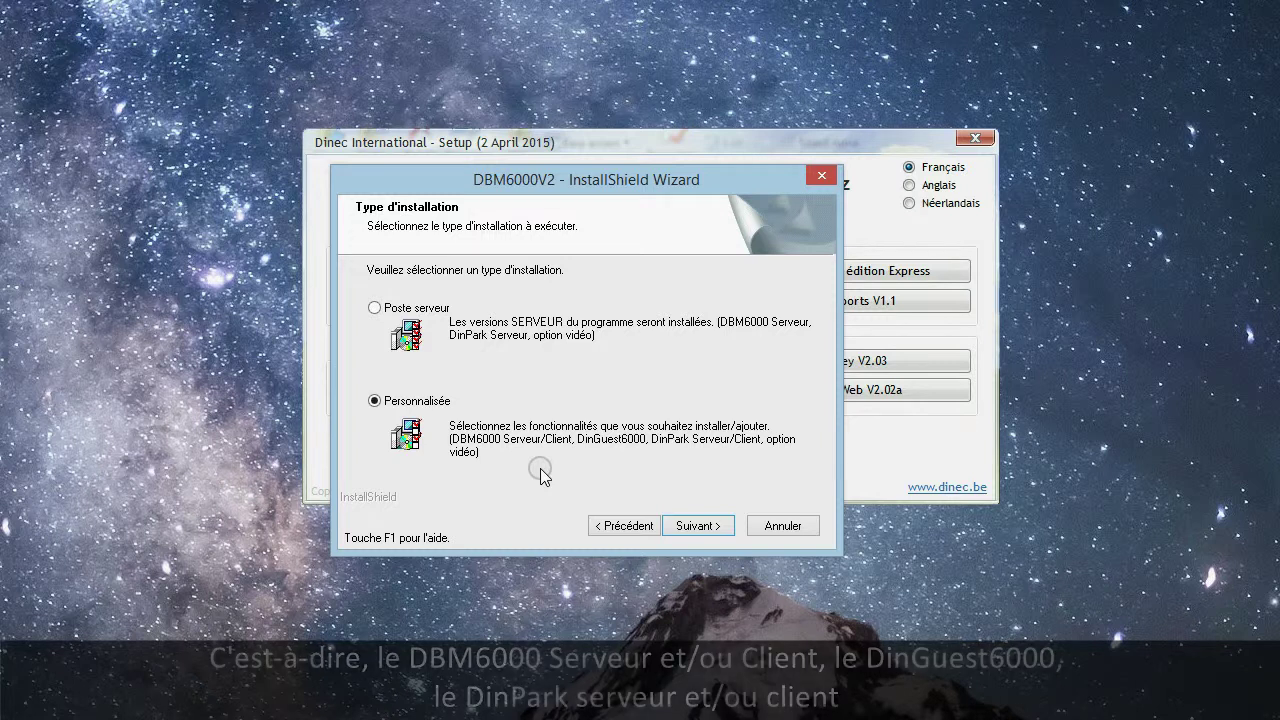
click(685, 530)
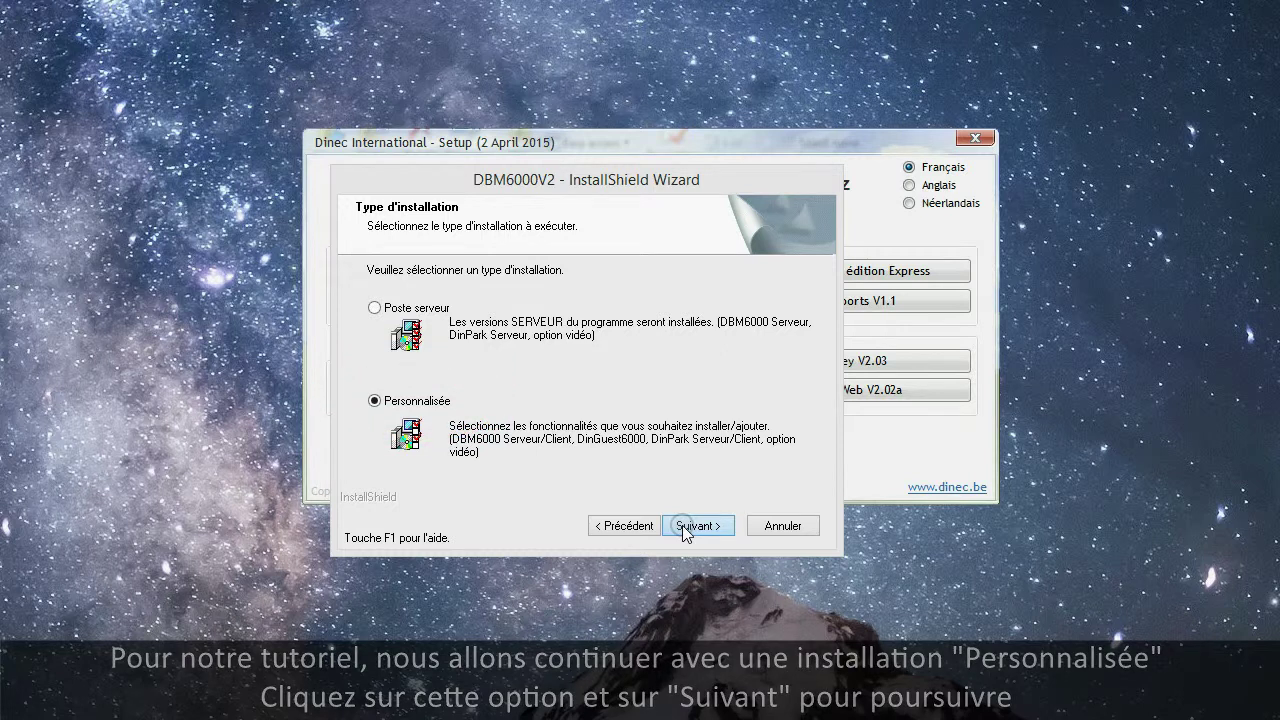
click(682, 525)
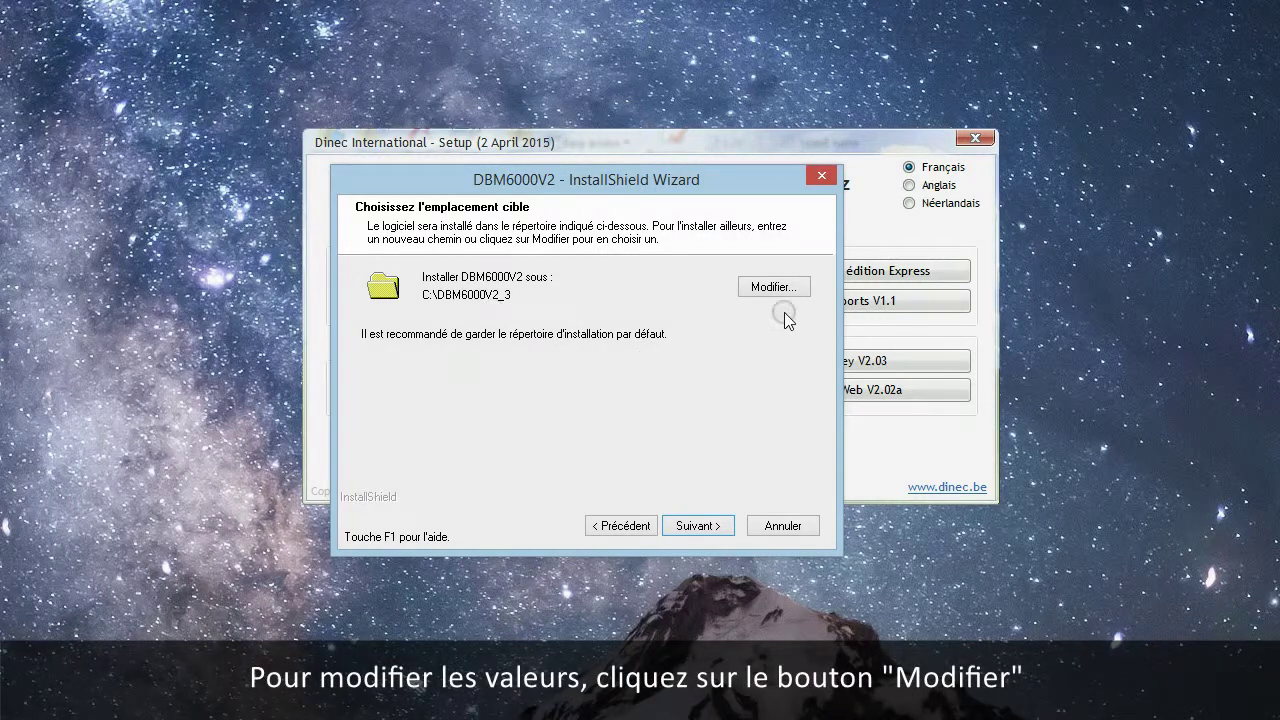
Step: Set the installation folder to C:\DBM6000V2_Test and continue to the feature selection
click(773, 287)
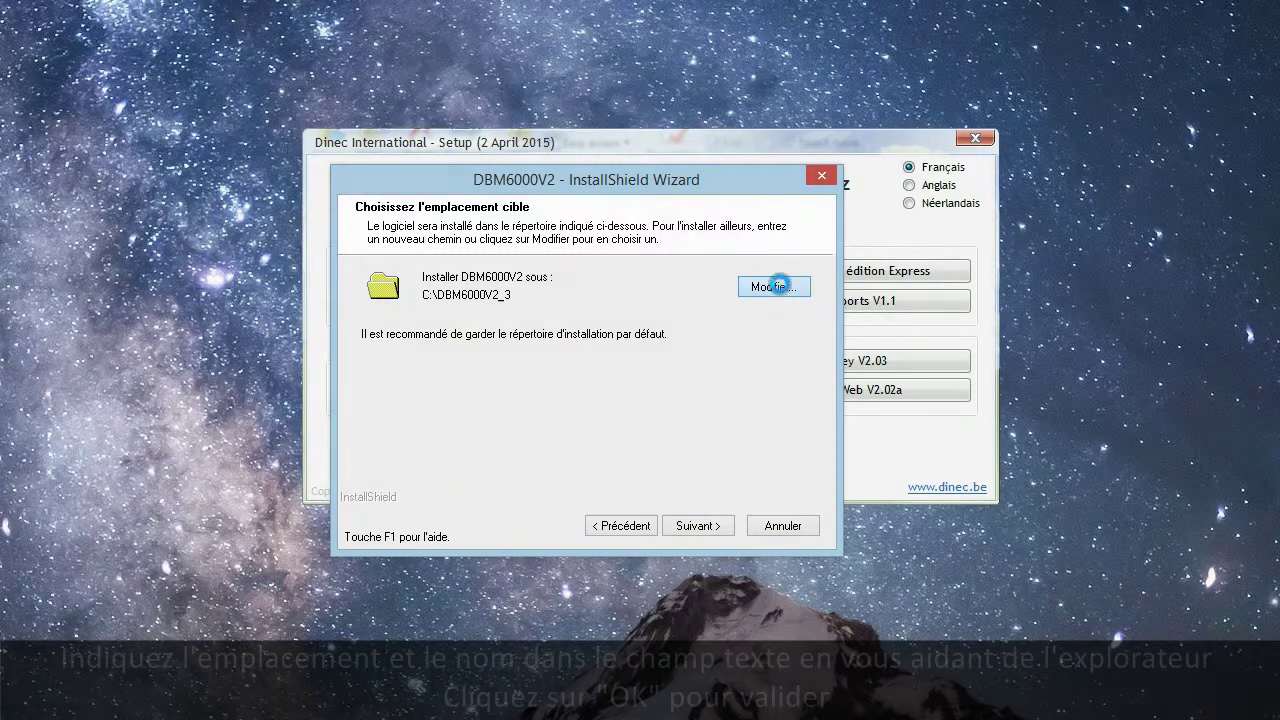
drag(522, 279, 583, 276)
text(Test)
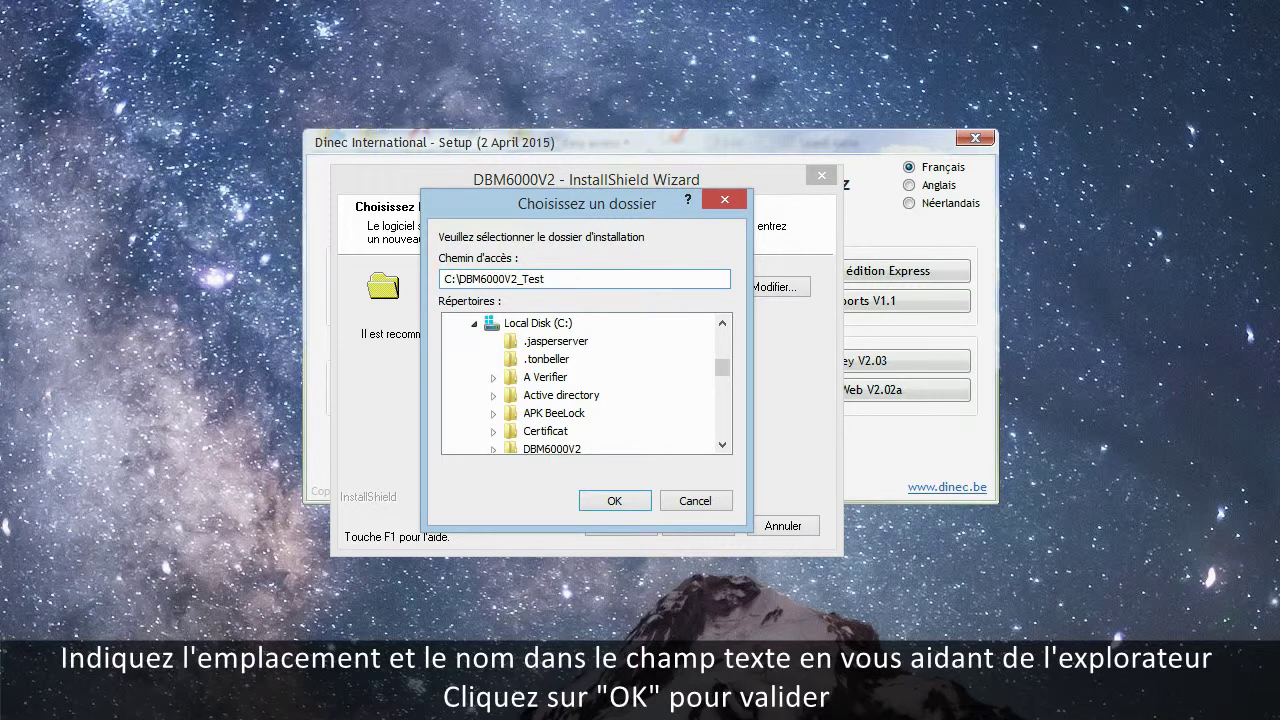
click(603, 502)
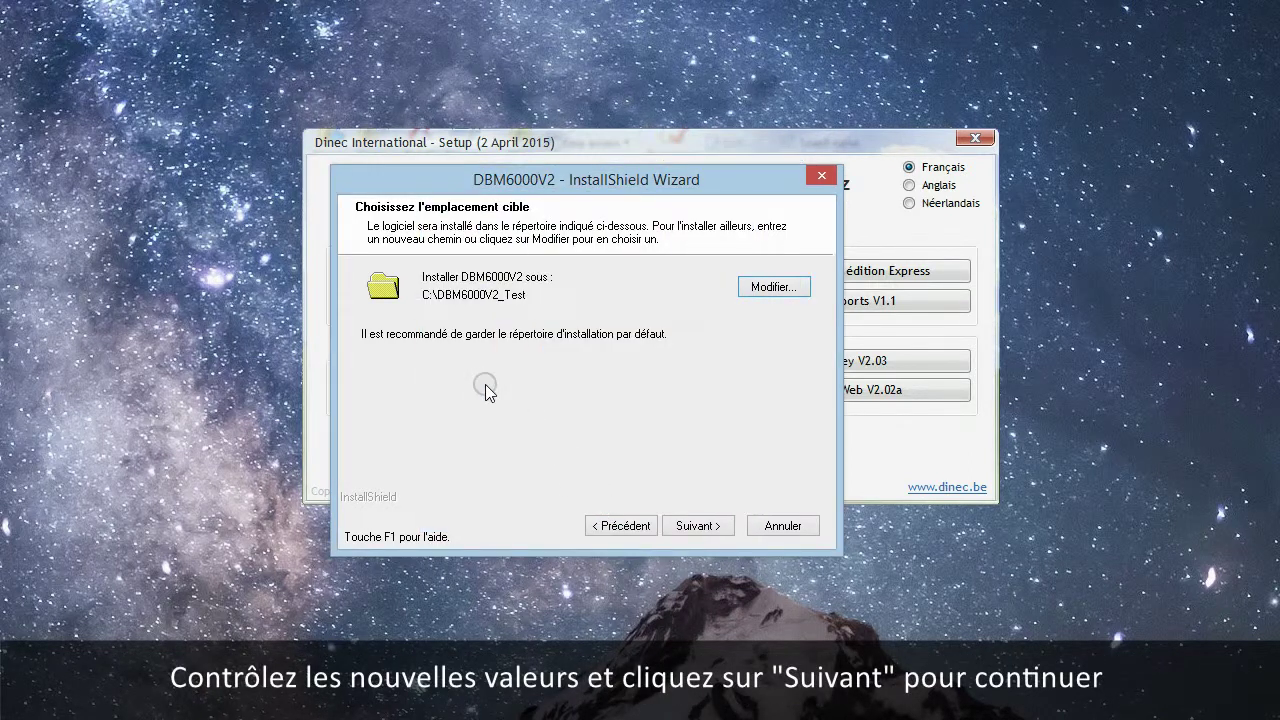
click(698, 527)
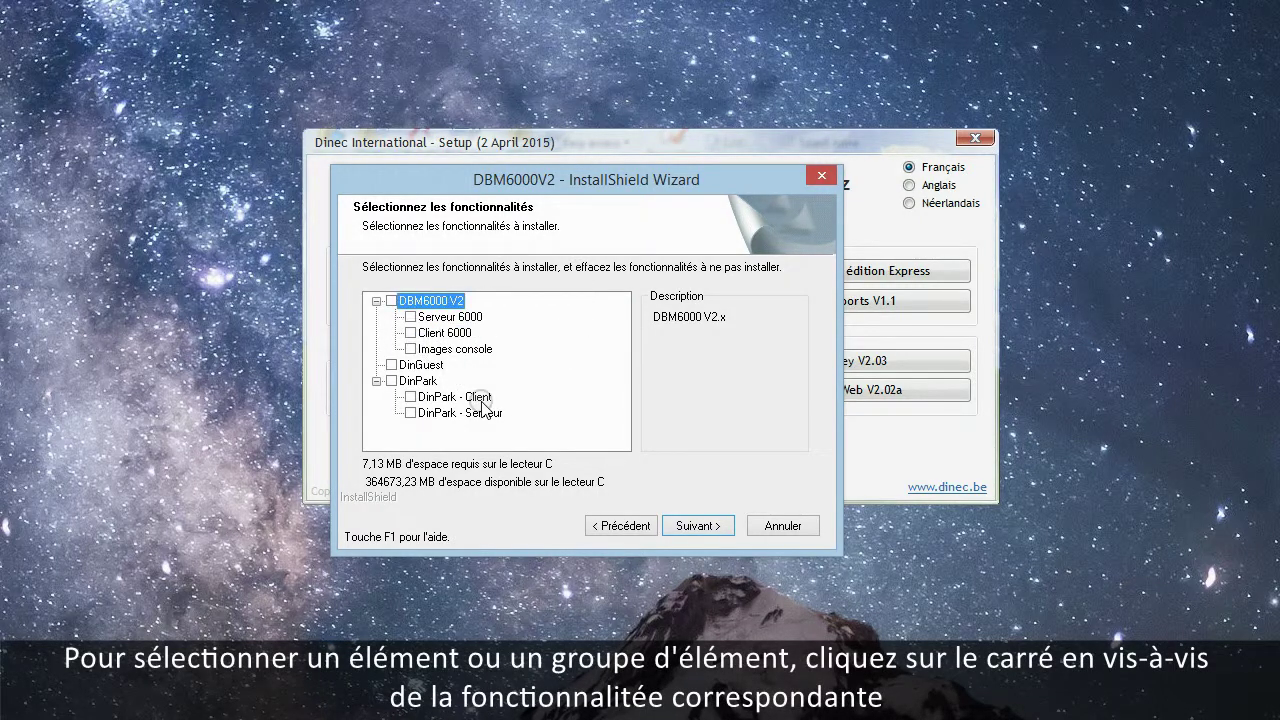
Step: Try selecting and deselecting the Client 6000, Serveur 6000 and Images console features one by one
click(410, 333)
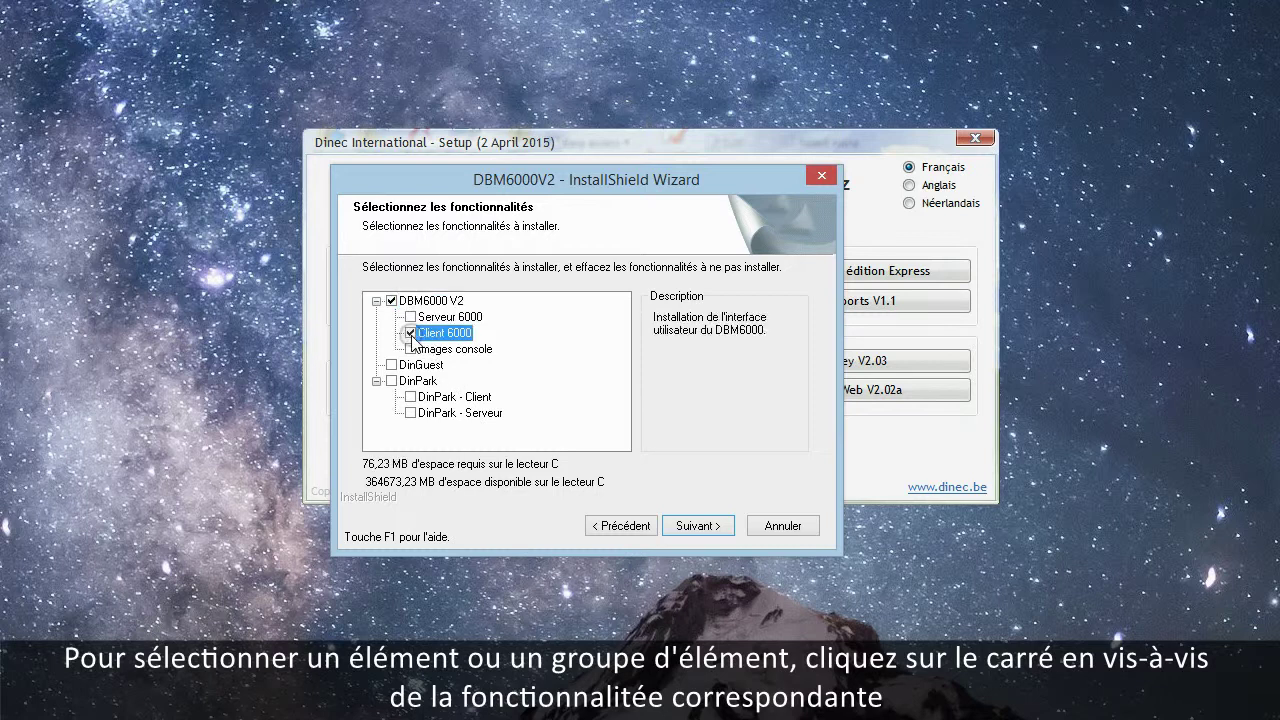
click(410, 333)
click(410, 317)
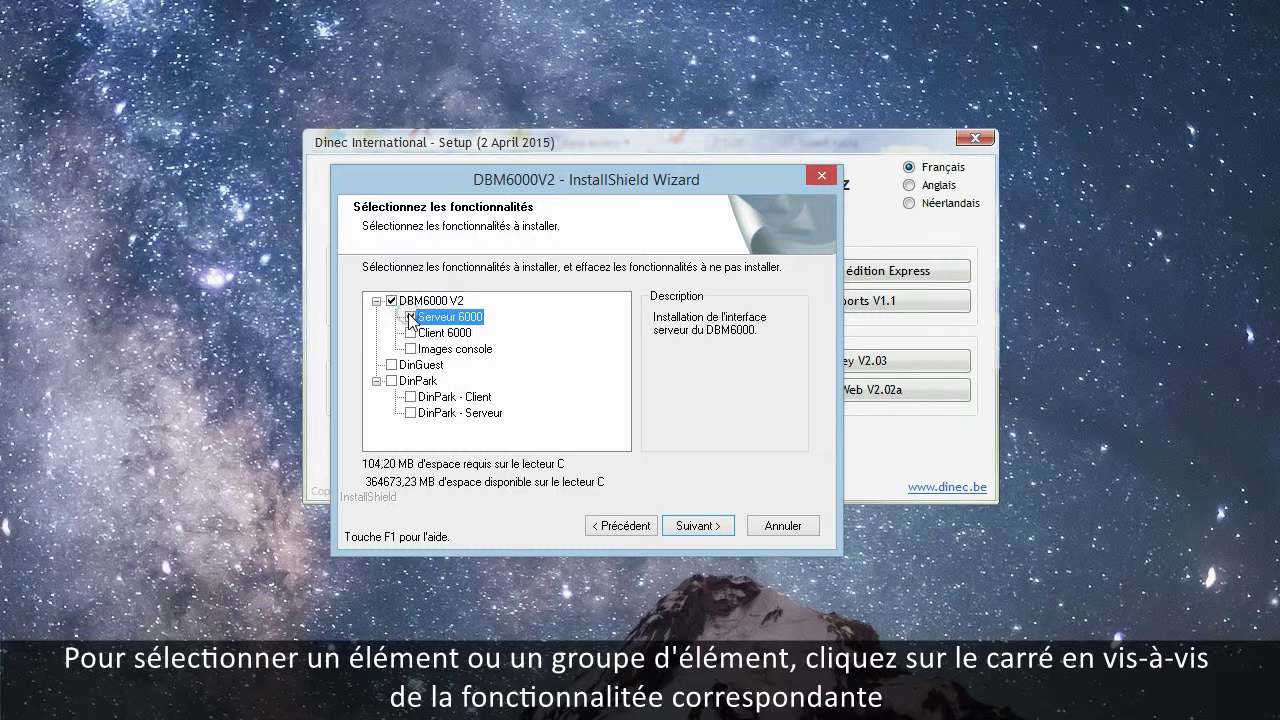
click(410, 317)
click(410, 349)
click(410, 349)
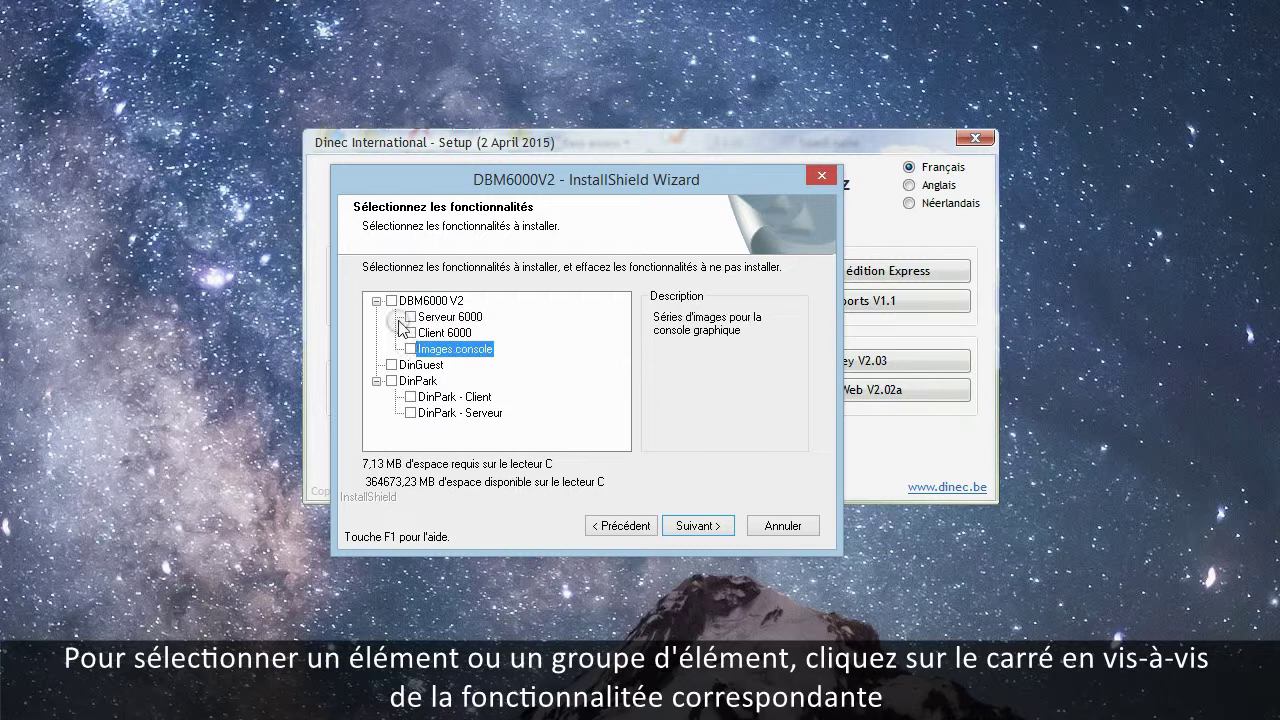
Step: Select the whole DBM6000 V2 feature group, view the DinGuest and DinPark descriptions, and continue
click(391, 301)
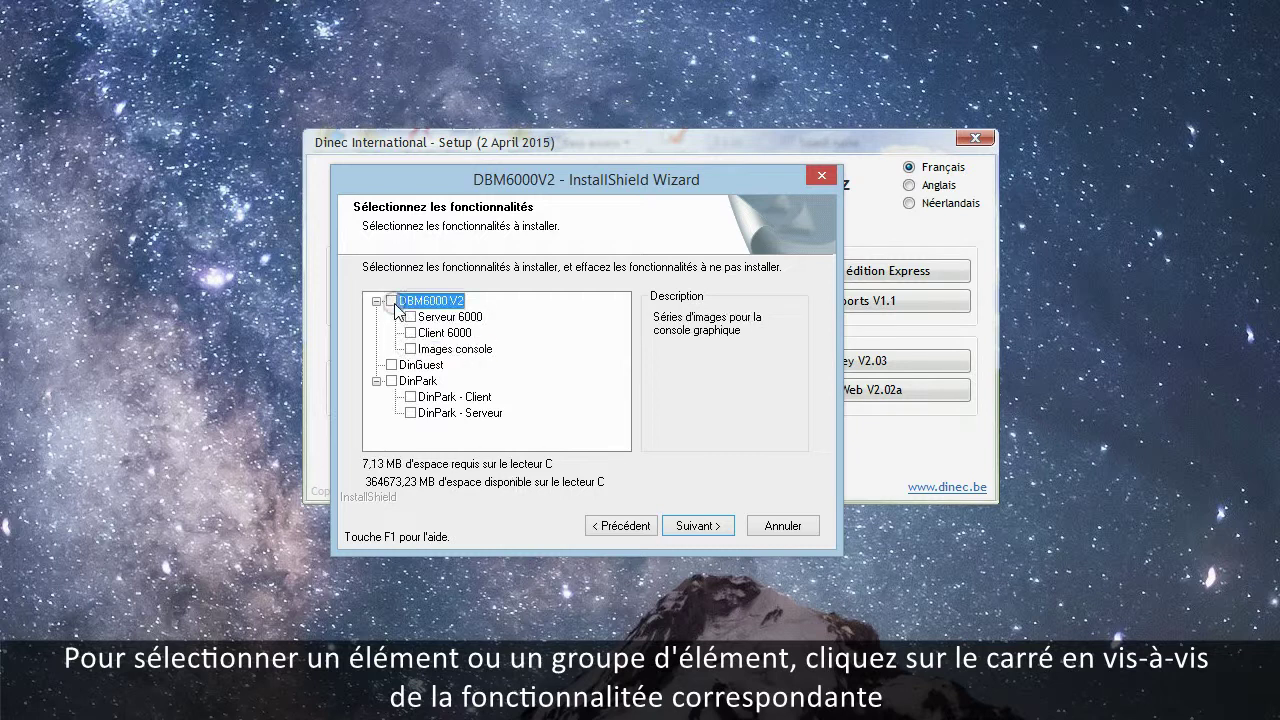
click(437, 367)
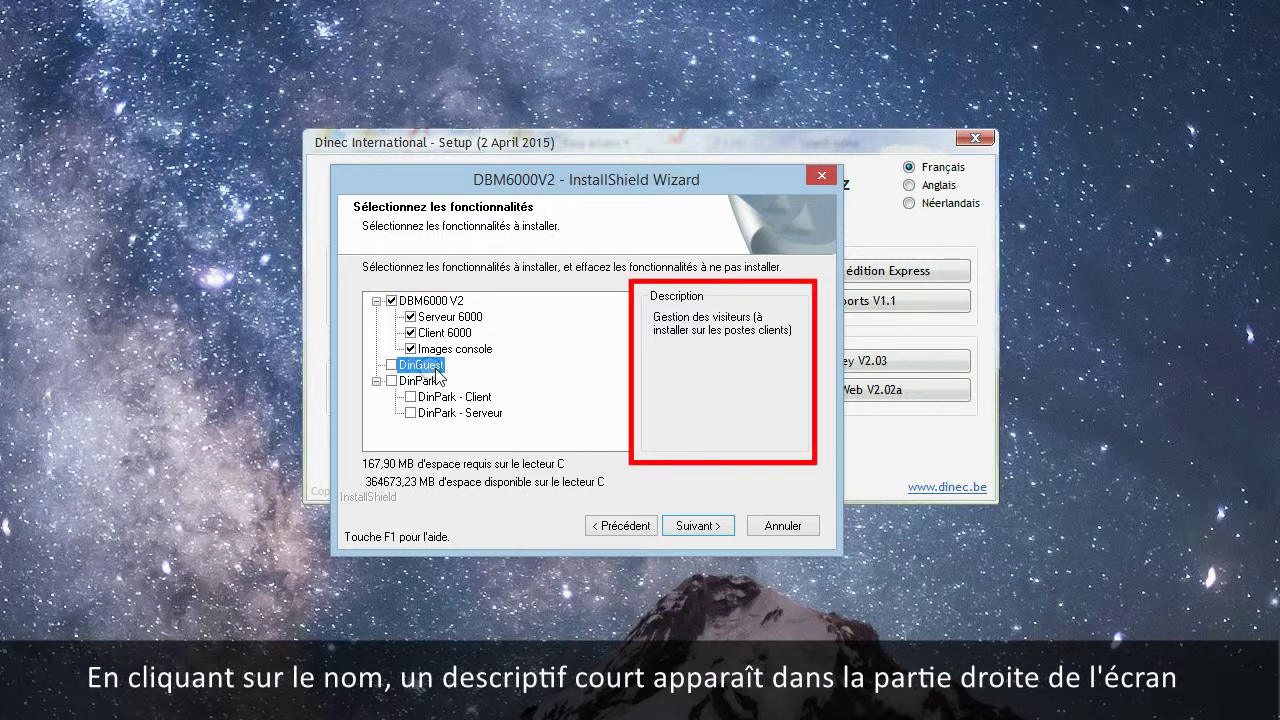
click(428, 383)
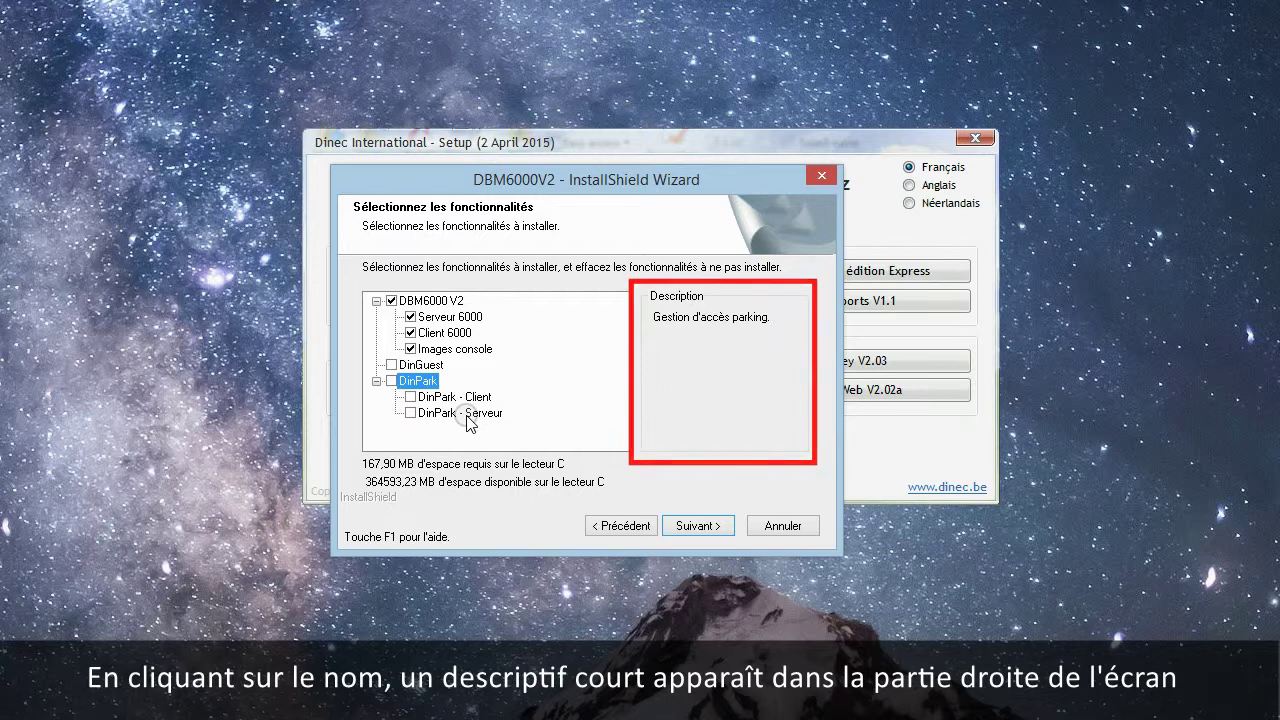
click(688, 526)
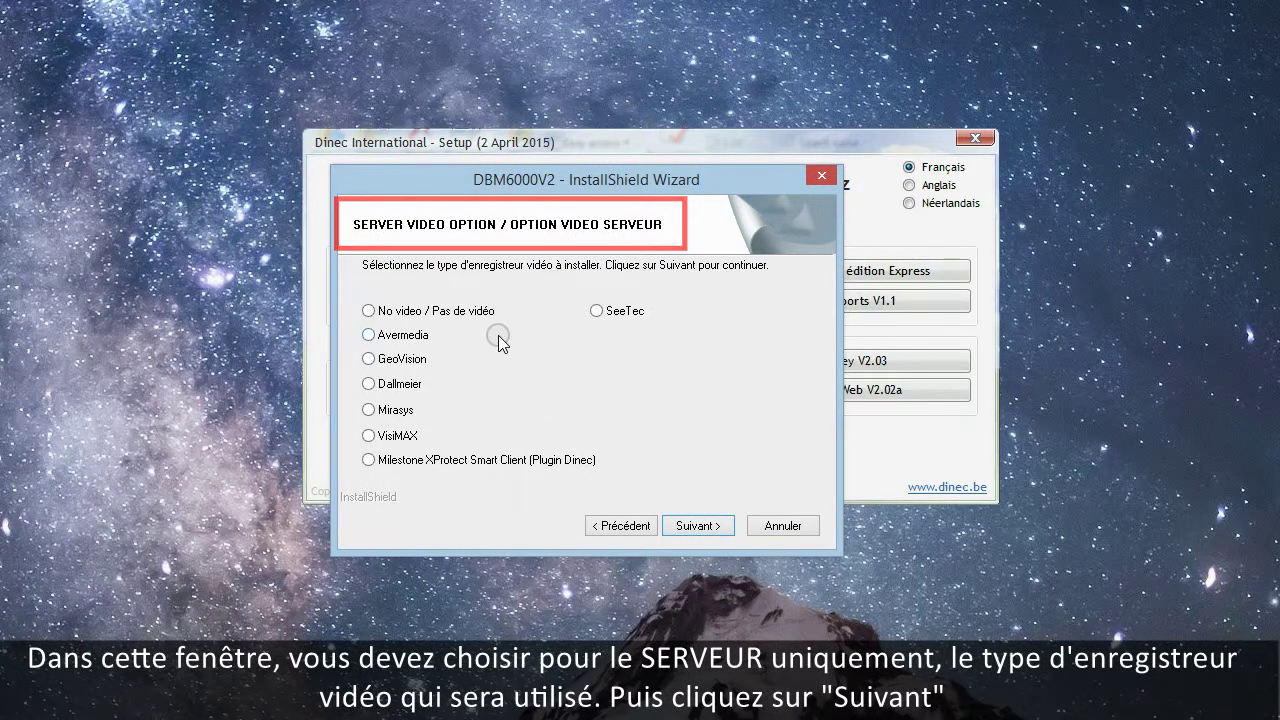
Step: Install DBM6000V2 with No video / Pas de vidéo for the server and Avermedia for the client, and finish the wizard
click(368, 312)
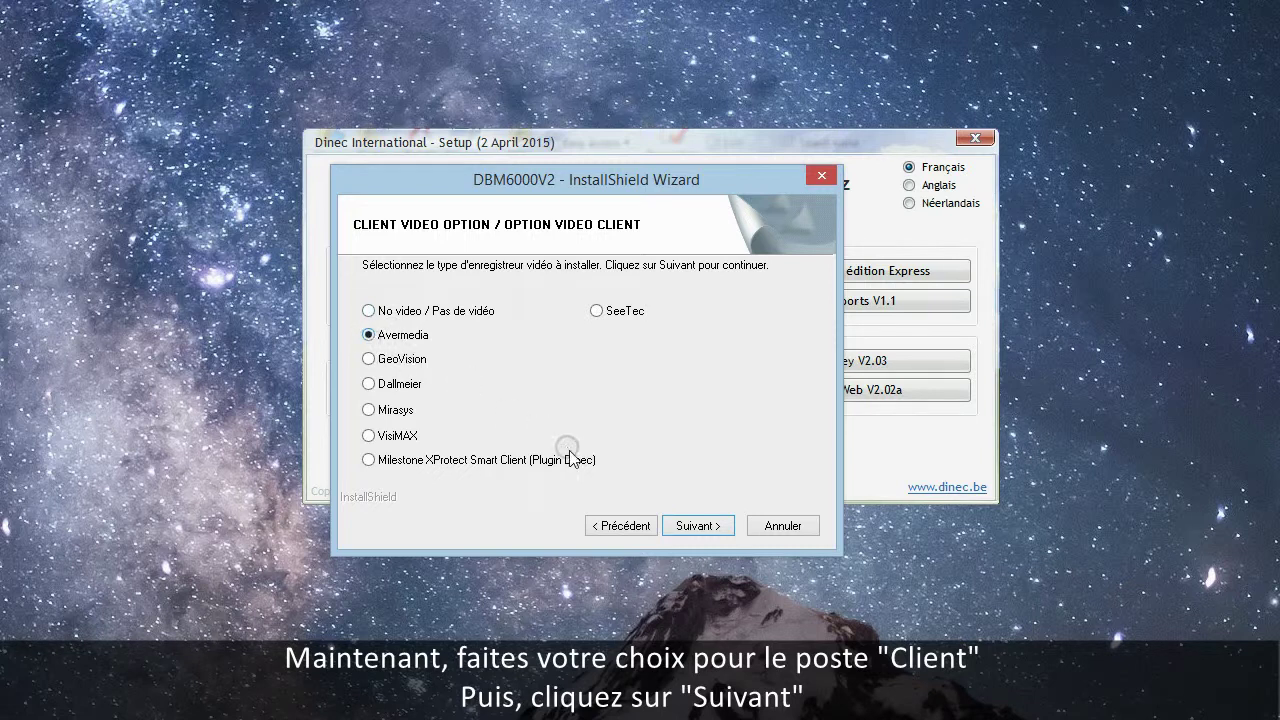
click(685, 533)
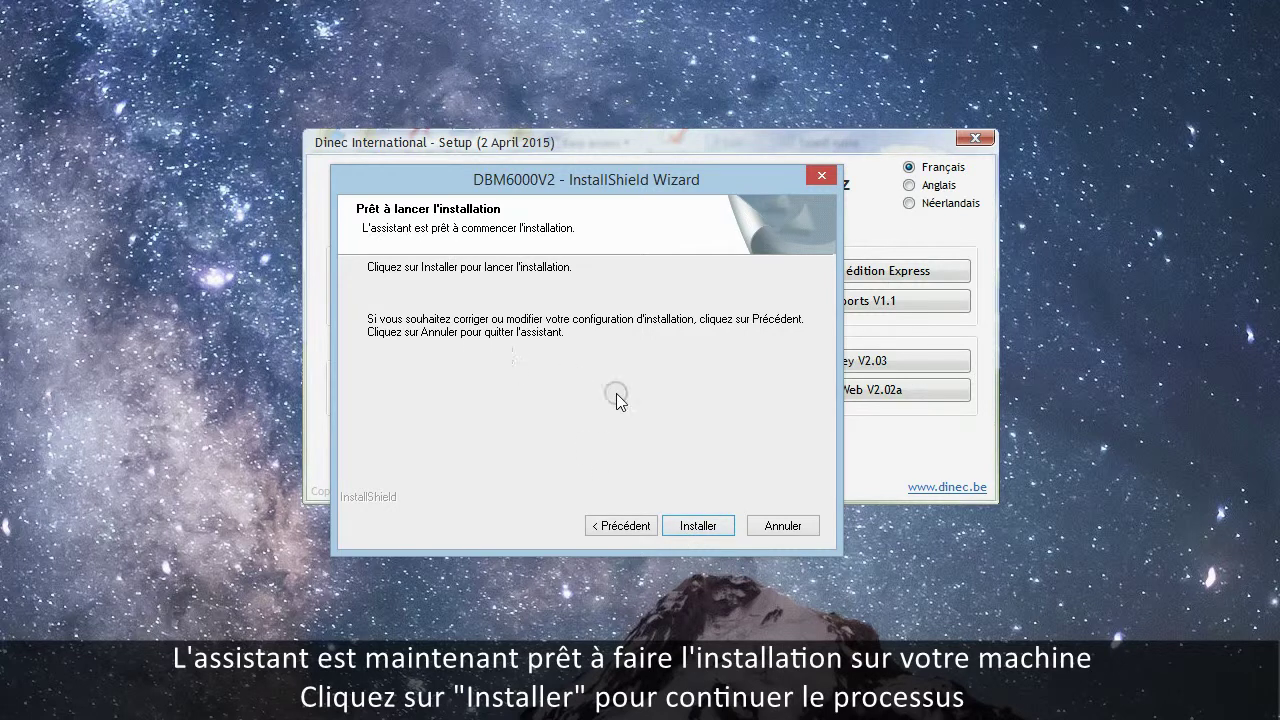
click(696, 530)
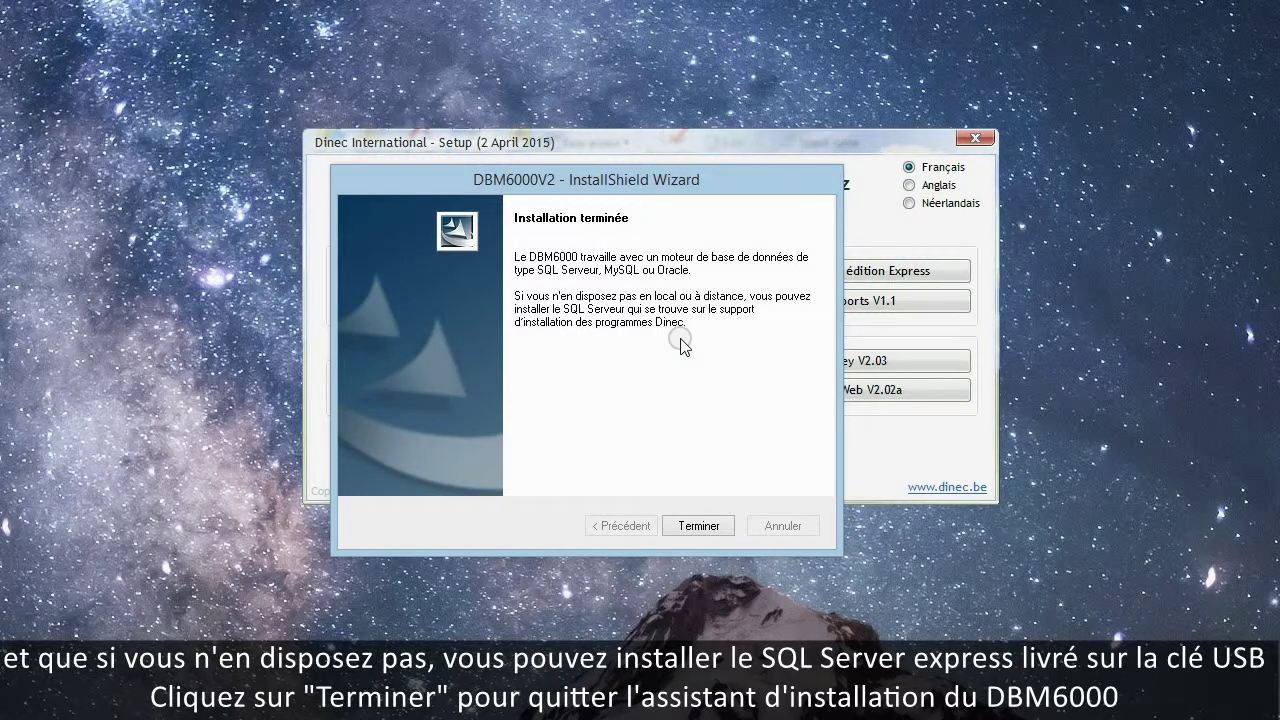
click(696, 527)
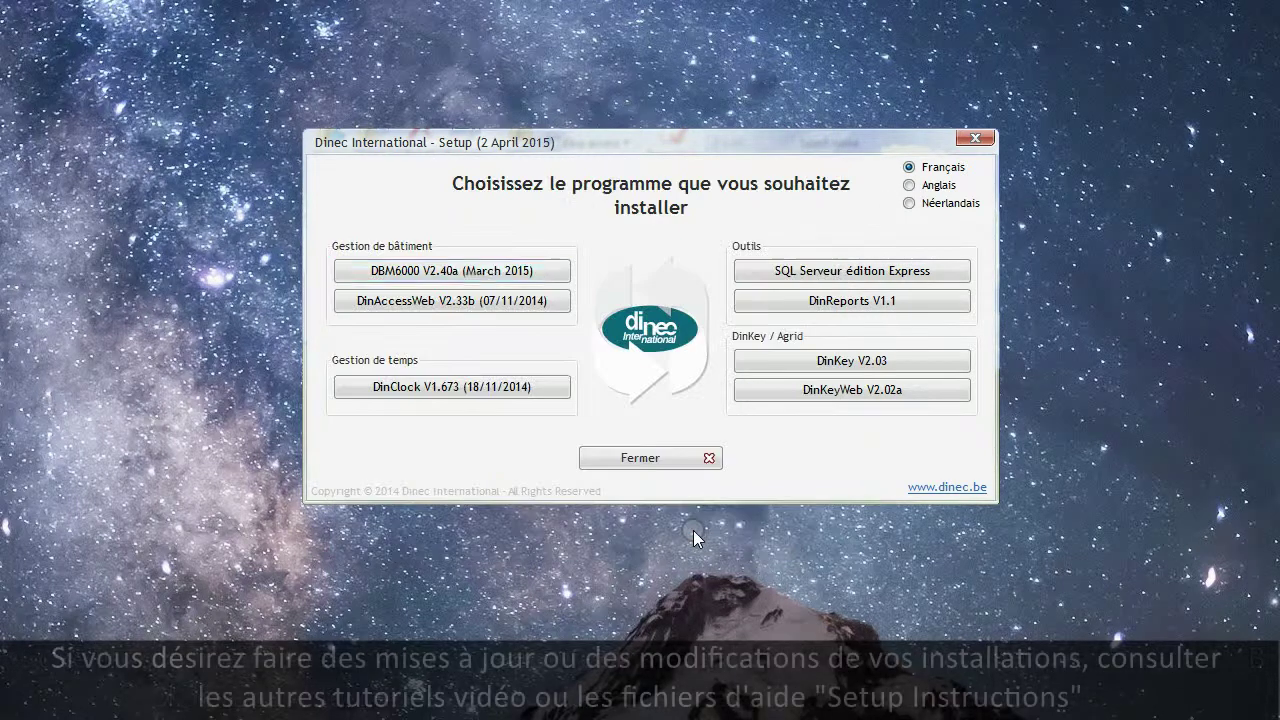